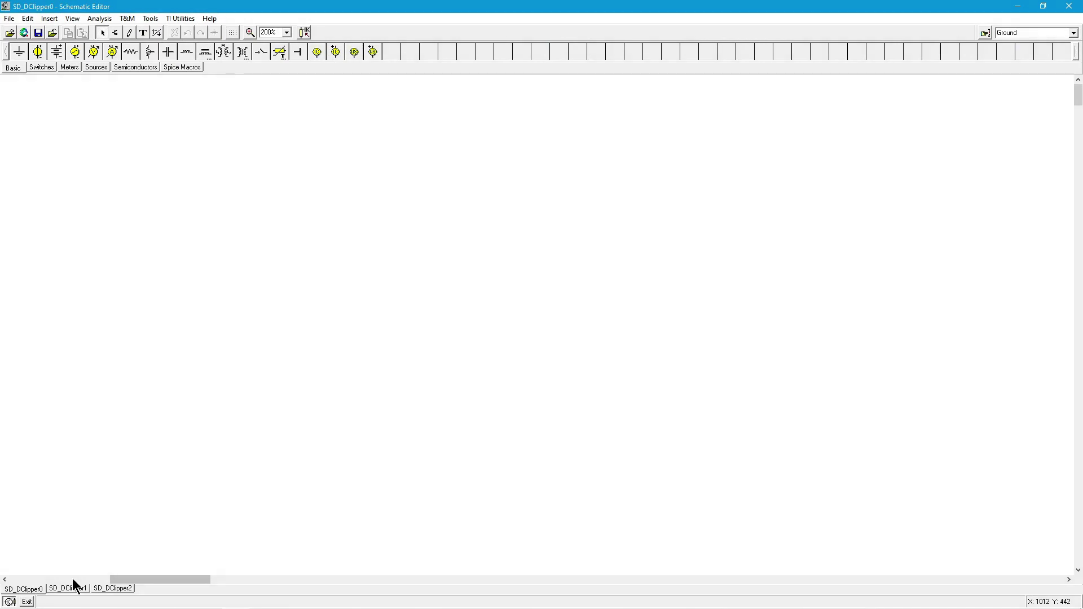
# Run a transient analysis of the SD_DClipper0 circuit from 20 ms to 40 ms, calculating the operating point and drawing the excitation
pyautogui.click(72, 578)
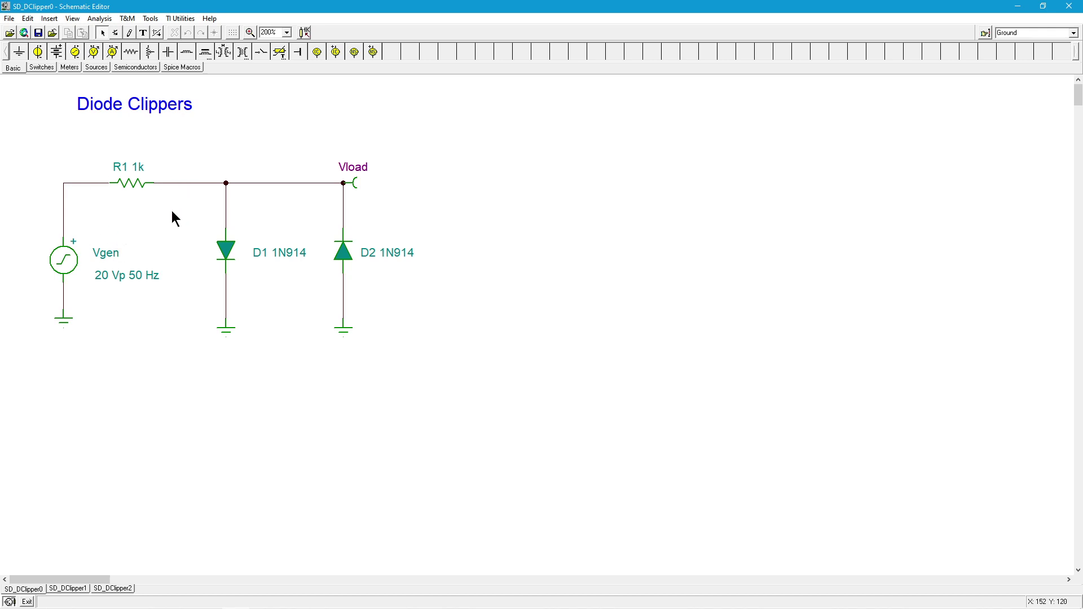
pyautogui.click(108, 21)
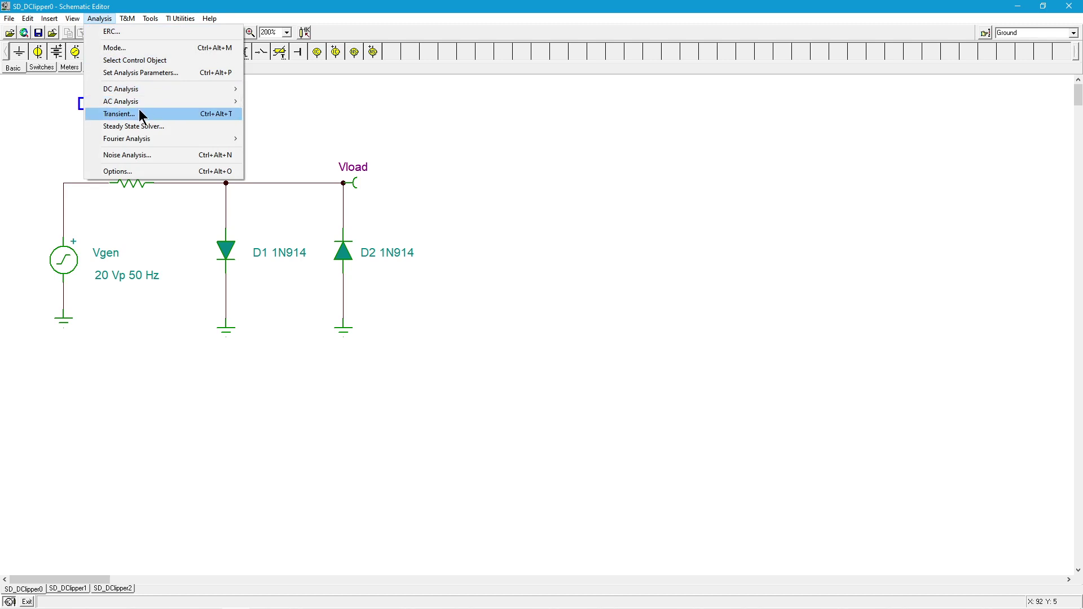
pyautogui.click(152, 113)
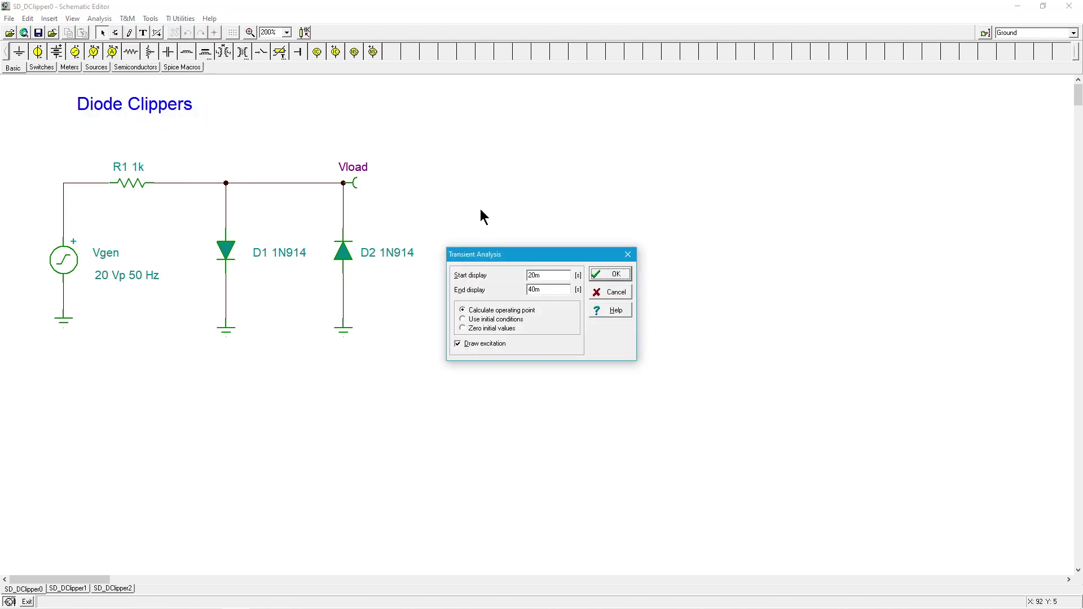
pyautogui.click(616, 274)
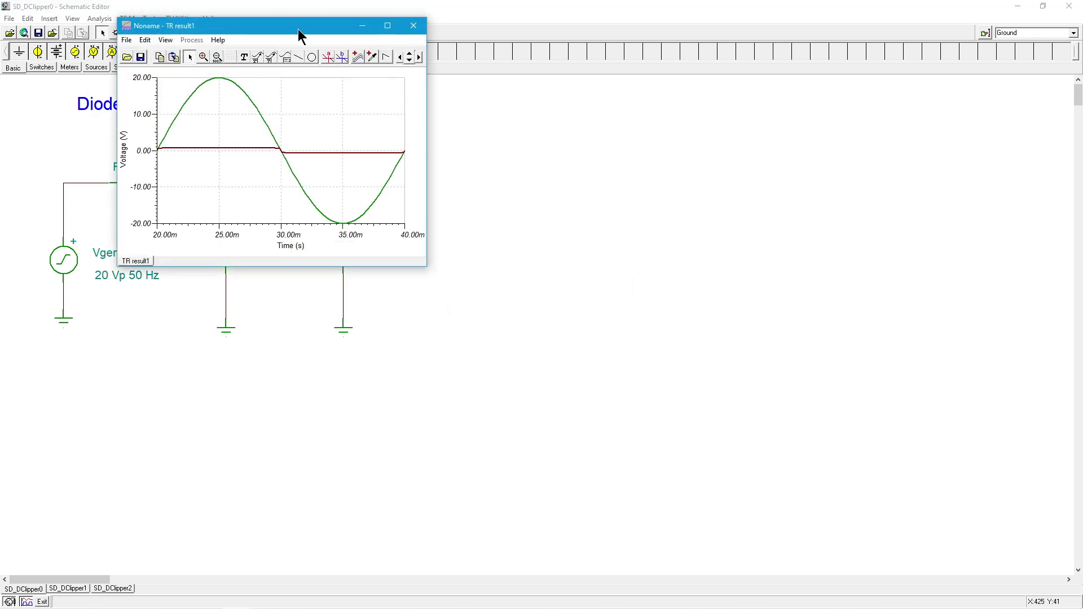
# Place the transient results window beside the schematic, enlarge it, and add a legend for Vgen and Vload to the plot
pyautogui.moveTo(299, 32); pyautogui.dragTo(618, 57)
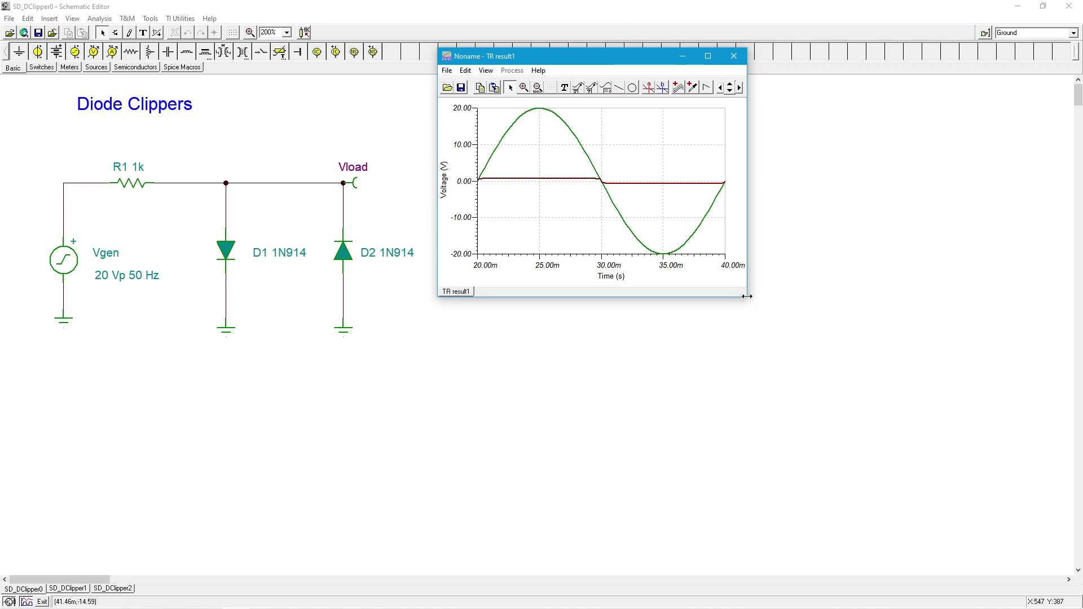
pyautogui.moveTo(747, 297); pyautogui.dragTo(1047, 559)
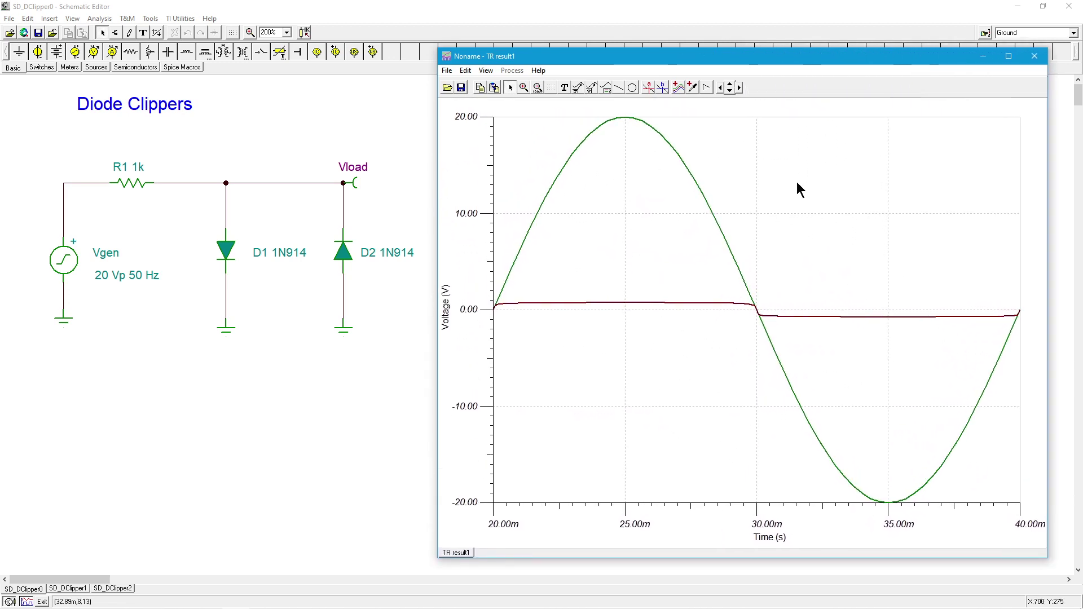
pyautogui.click(607, 87)
pyautogui.click(812, 146)
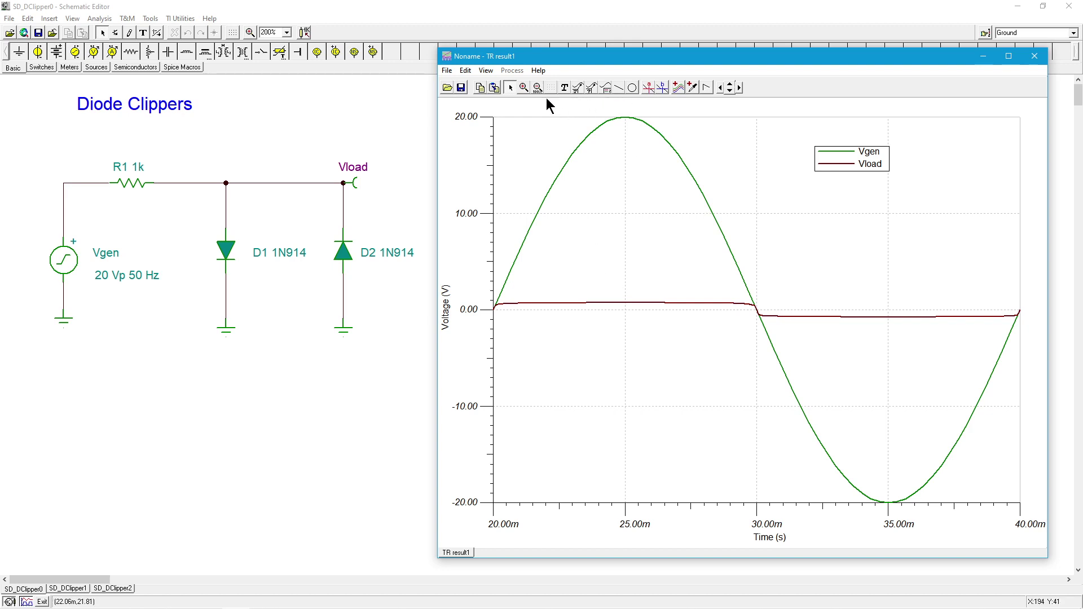
# Measure Vload's positive and negative clipping levels with cursor a near 25 ms and 35 ms, remove the cursor, and close the results
pyautogui.click(523, 88)
pyautogui.moveTo(495, 280); pyautogui.dragTo(1035, 346)
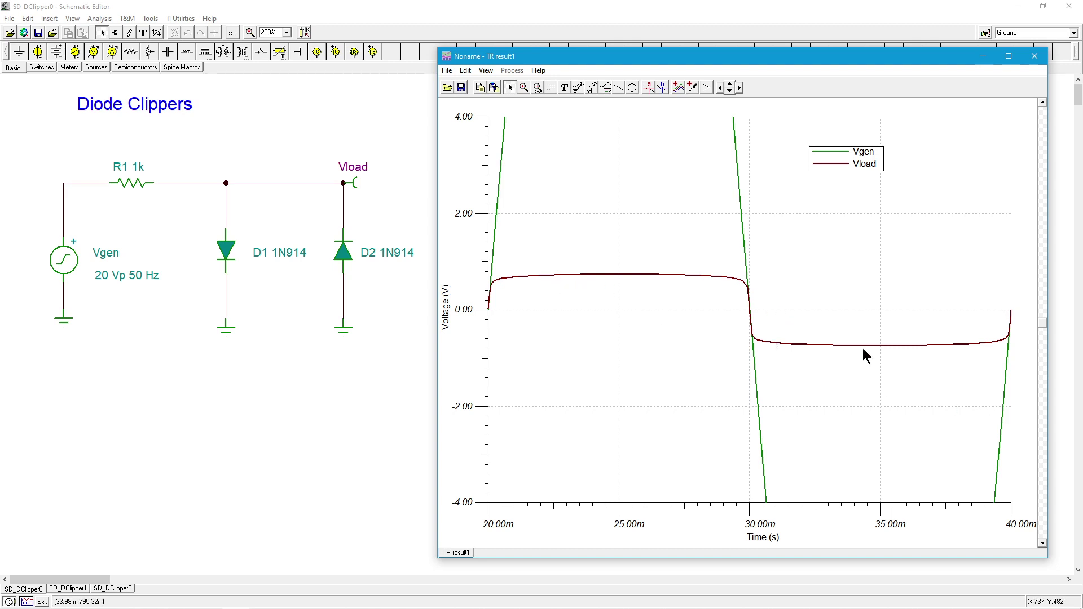
pyautogui.click(651, 86)
pyautogui.click(621, 275)
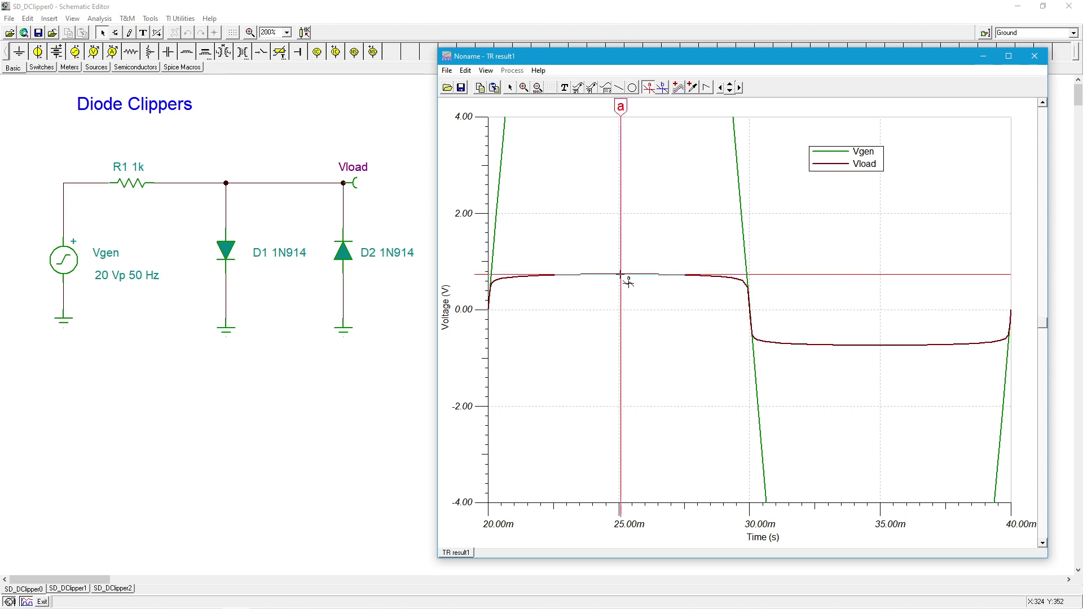
pyautogui.moveTo(621, 107)
pyautogui.mouseDown()
pyautogui.moveTo(609, 110)
pyautogui.moveTo(623, 107)
pyautogui.mouseUp()
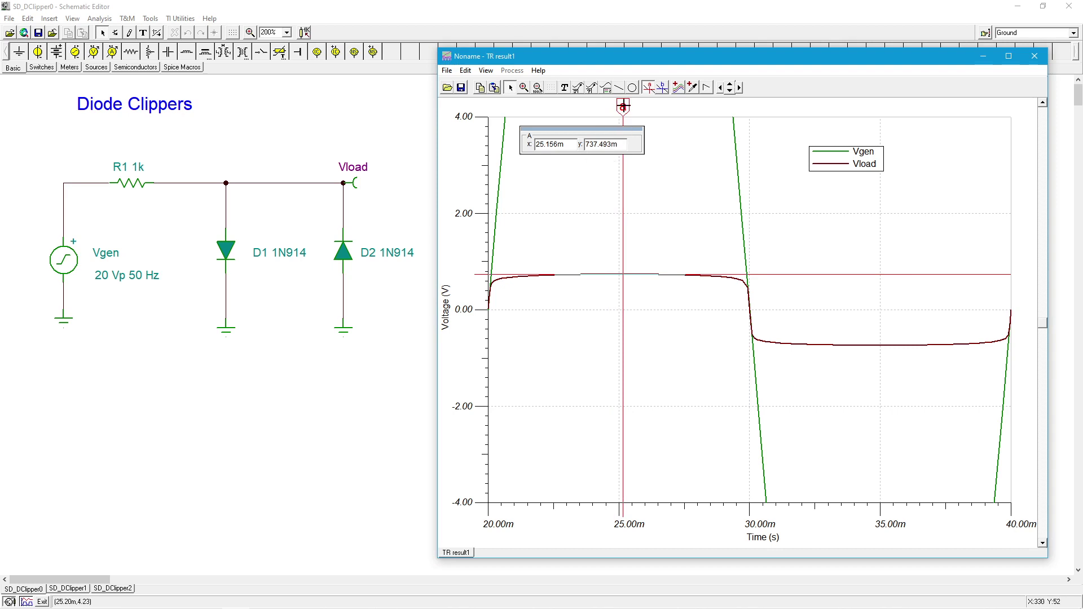
pyautogui.moveTo(623, 107); pyautogui.dragTo(880, 237)
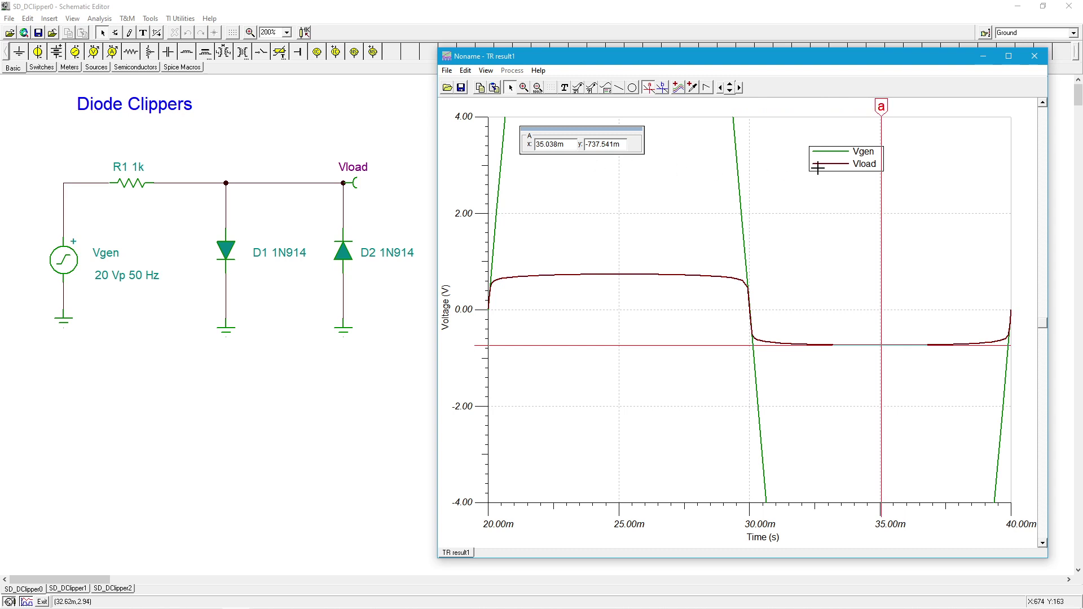
pyautogui.click(648, 88)
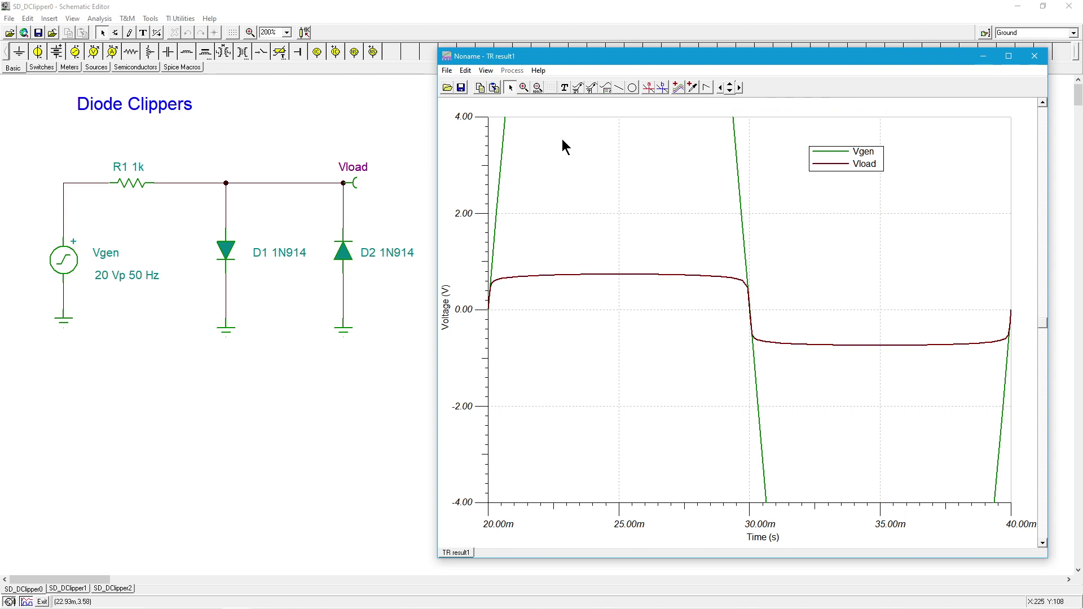
pyautogui.click(537, 88)
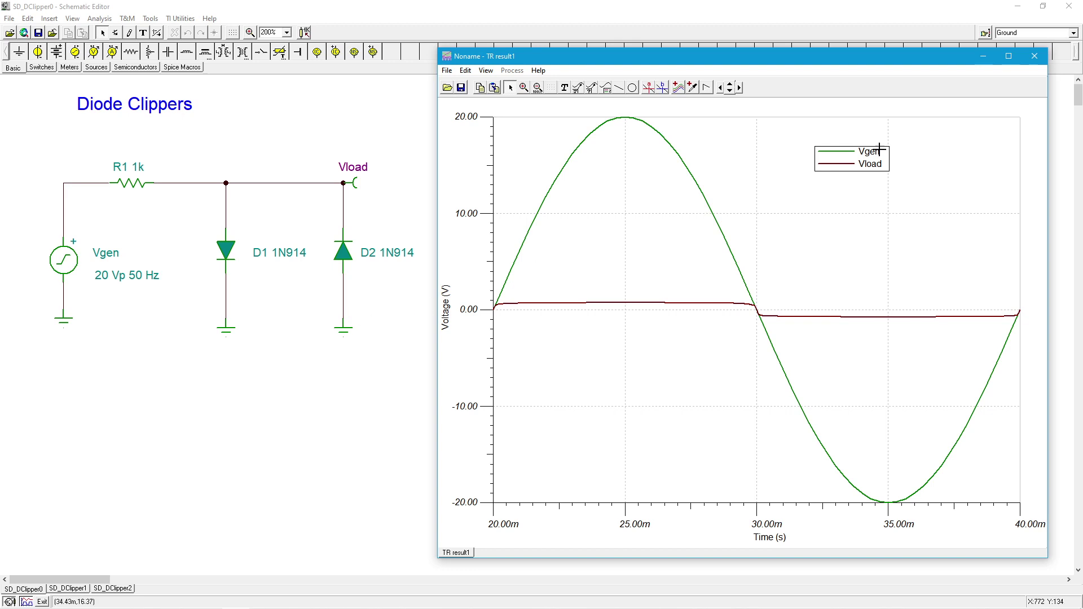
pyautogui.click(1035, 56)
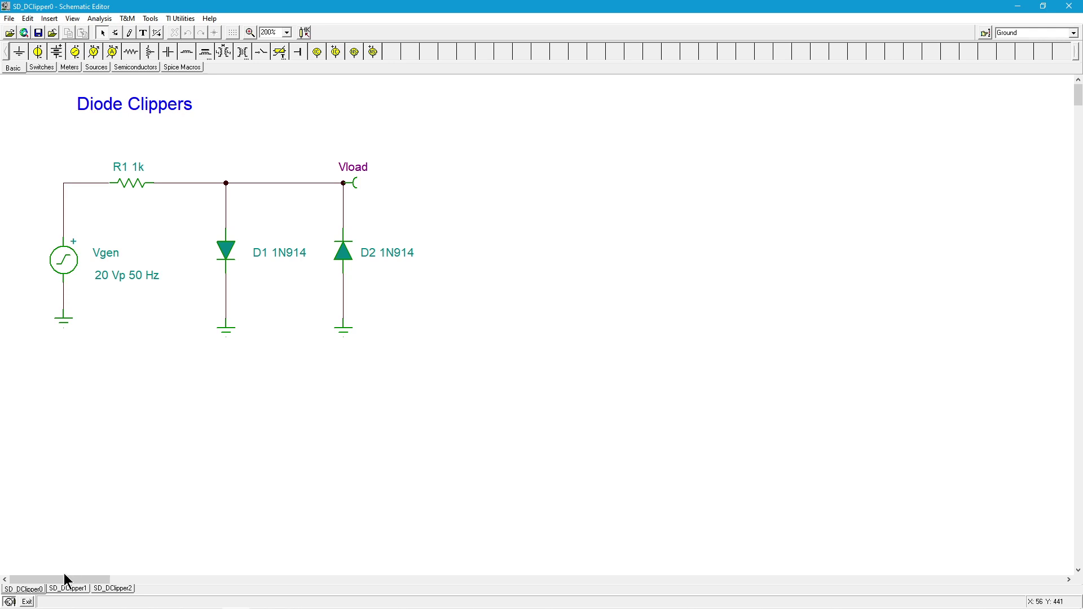
# Run a transient analysis of the Zener clipper in SD_DClipper1 from 20 ms to 40 ms and add a legend to its plot
pyautogui.click(68, 588)
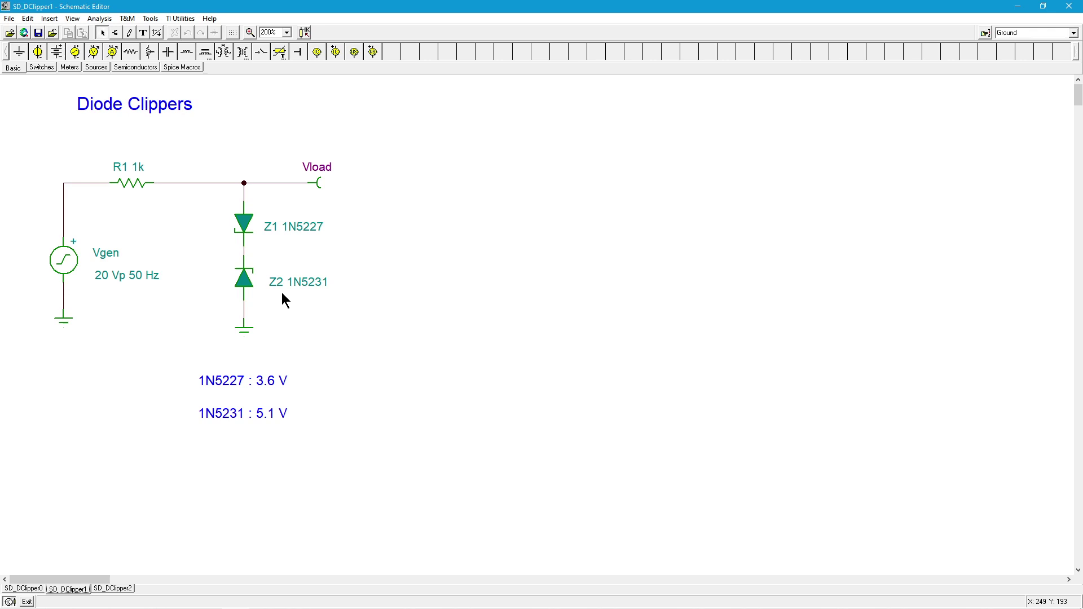
pyautogui.click(105, 18)
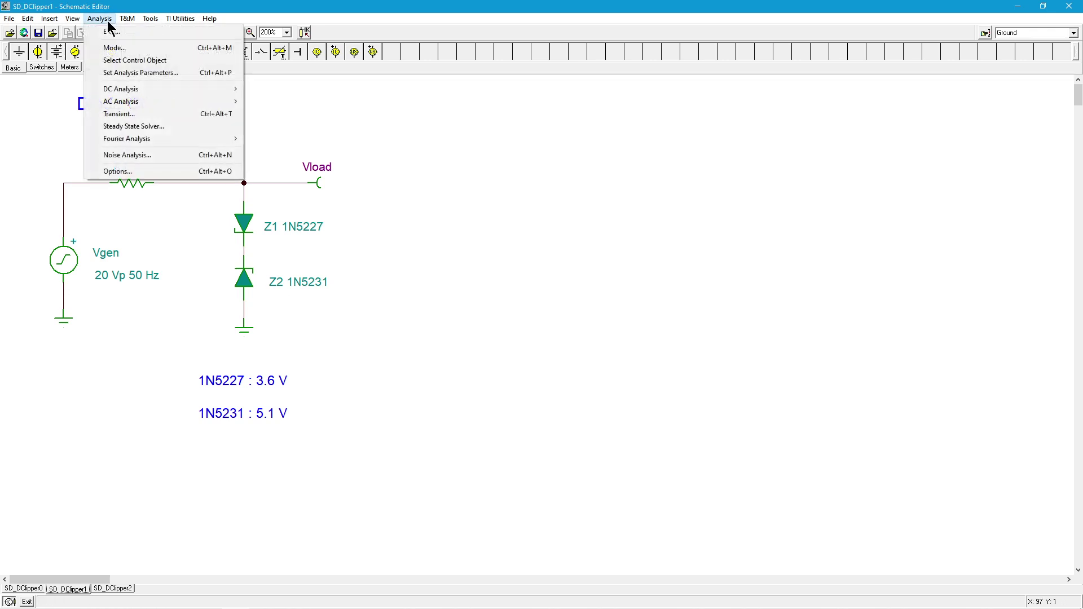
pyautogui.click(144, 113)
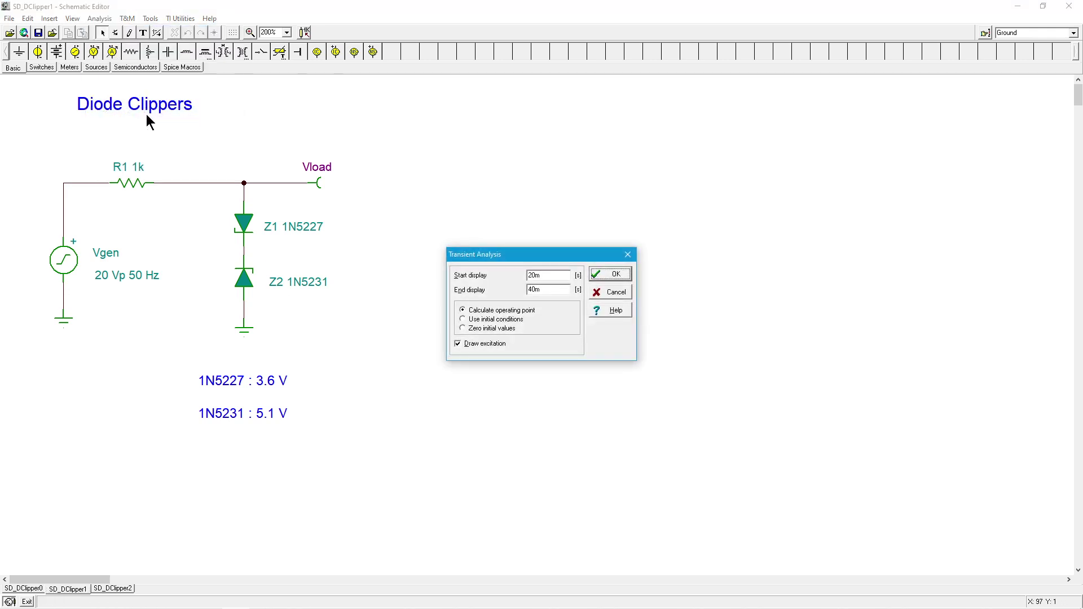
pyautogui.click(605, 273)
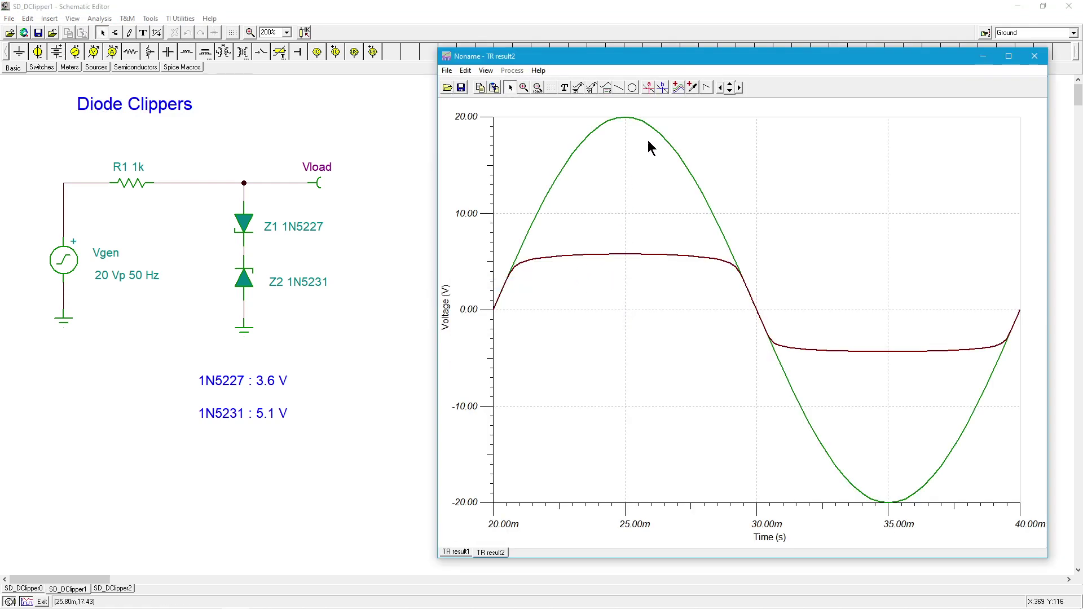
pyautogui.click(606, 88)
pyautogui.click(806, 160)
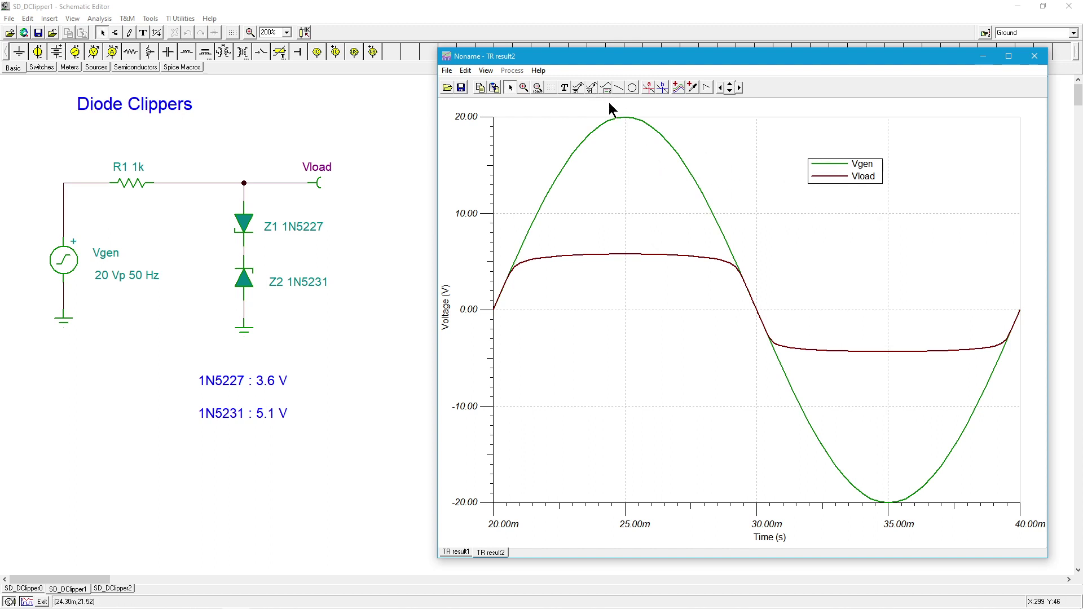
# Measure the Zener clipper's positive and negative Vload limits with cursor a near 25 ms and 35 ms, and minimize the results window
pyautogui.click(649, 86)
pyautogui.click(634, 254)
pyautogui.moveTo(634, 107); pyautogui.dragTo(627, 106)
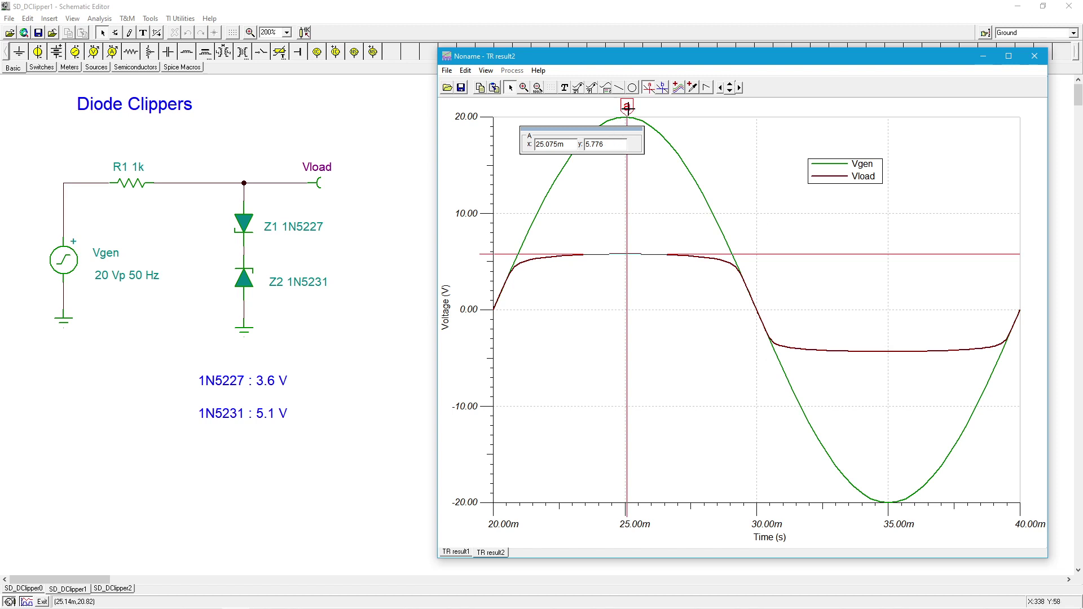
pyautogui.moveTo(627, 108); pyautogui.dragTo(890, 270)
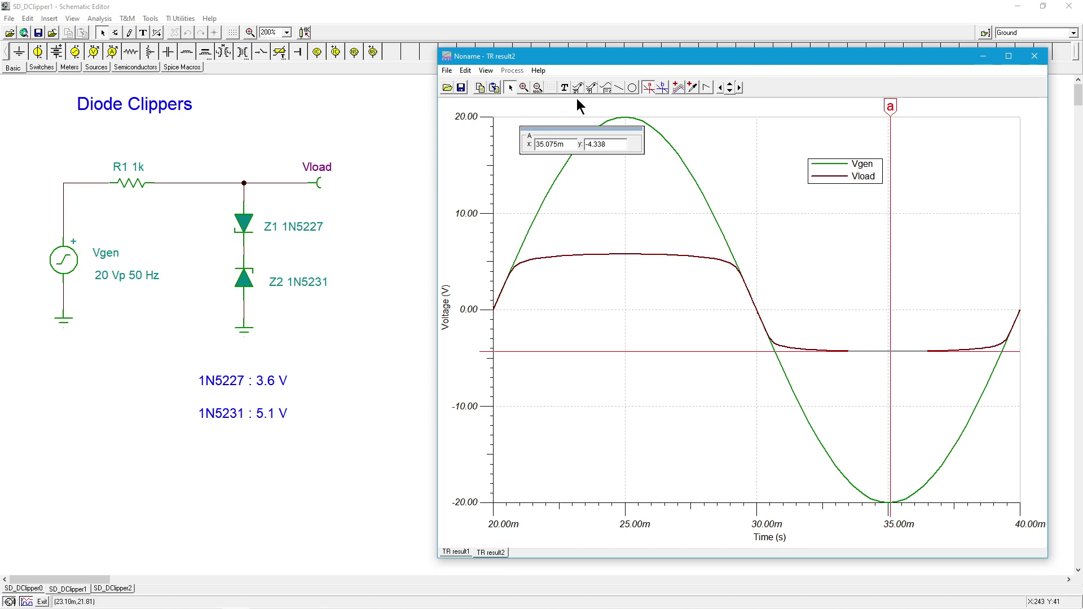
pyautogui.click(649, 88)
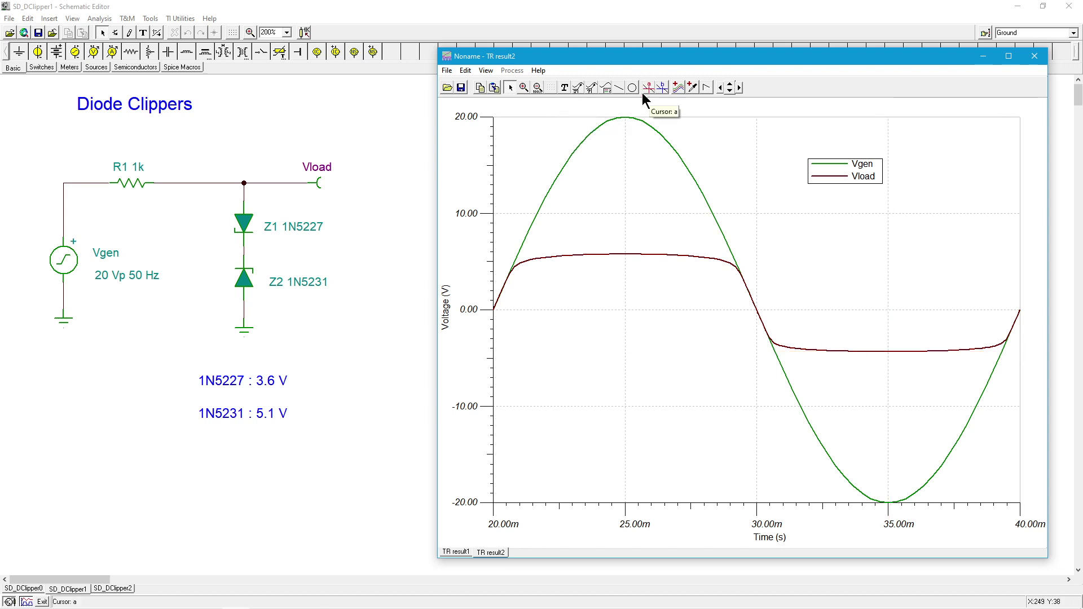
pyautogui.click(982, 57)
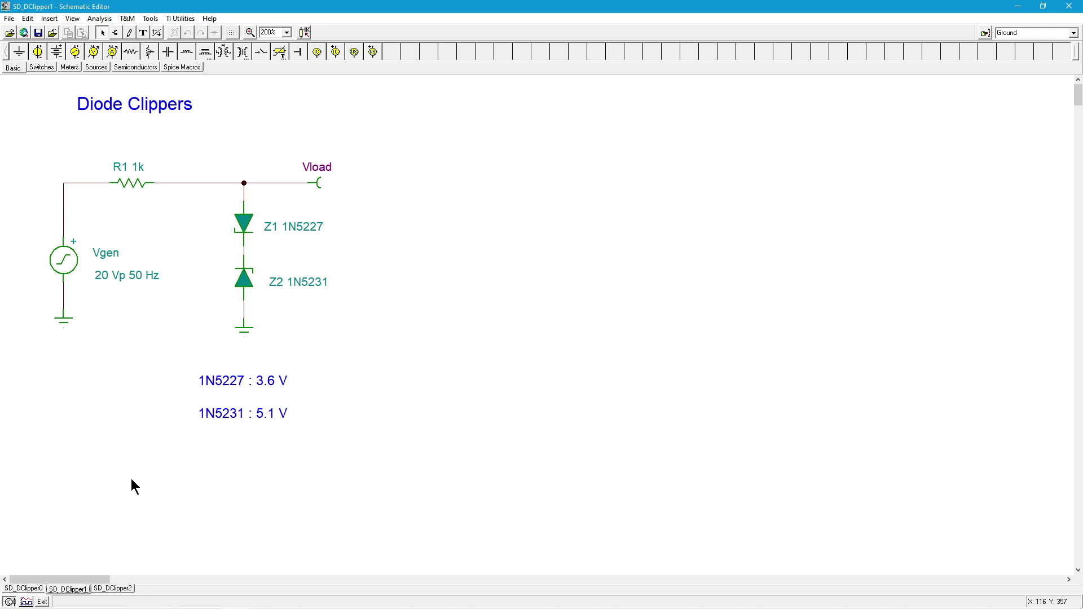
# Compare the battery-biased diode clipper in SD_DClipper2 with the plain diode clipper in SD_DClipper0
pyautogui.click(124, 589)
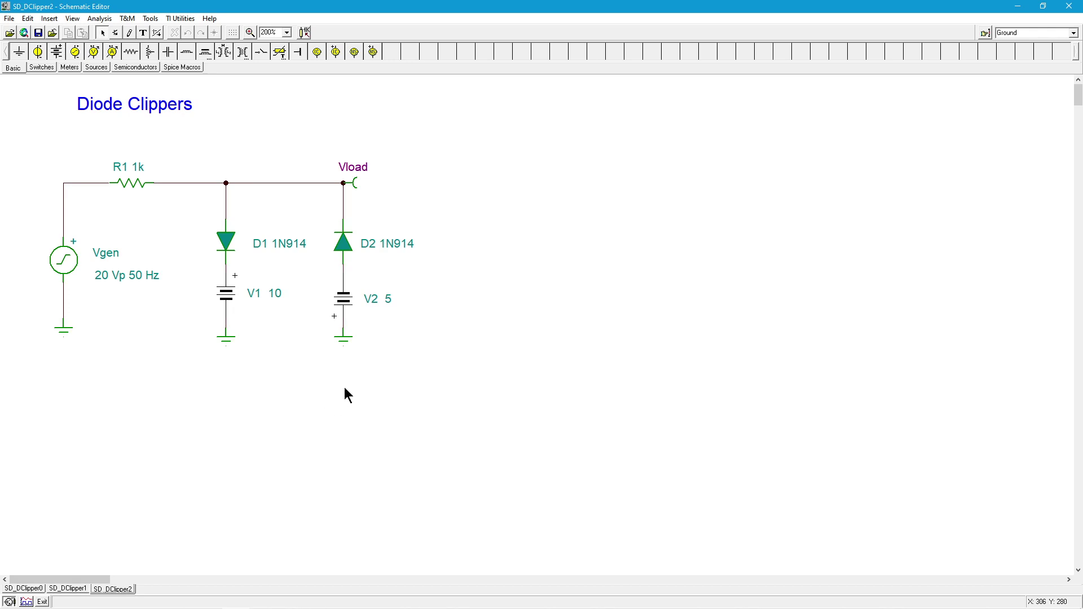
pyautogui.click(24, 589)
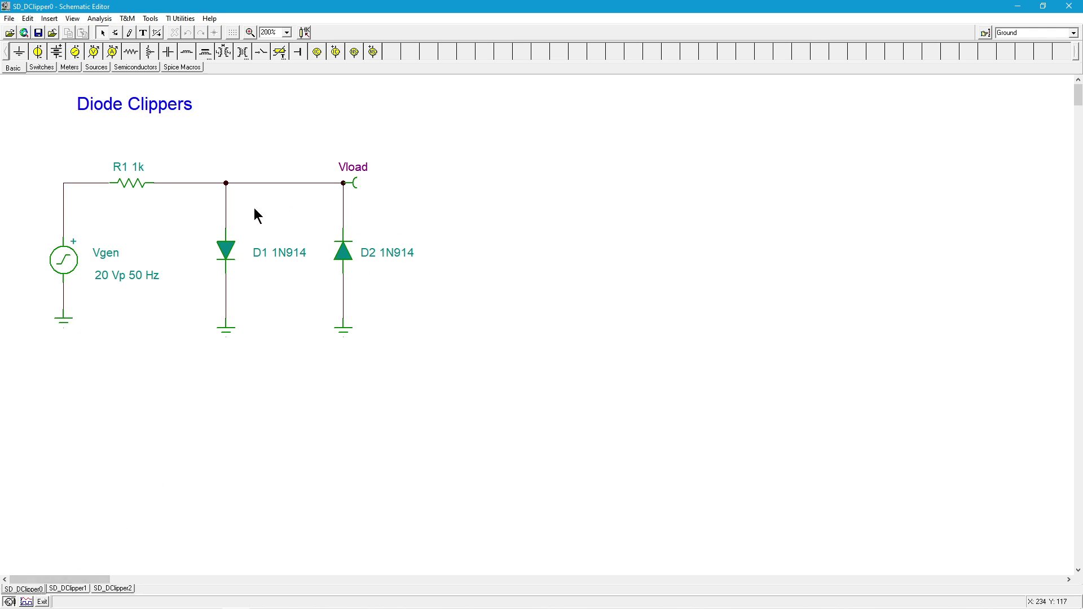
pyautogui.click(113, 589)
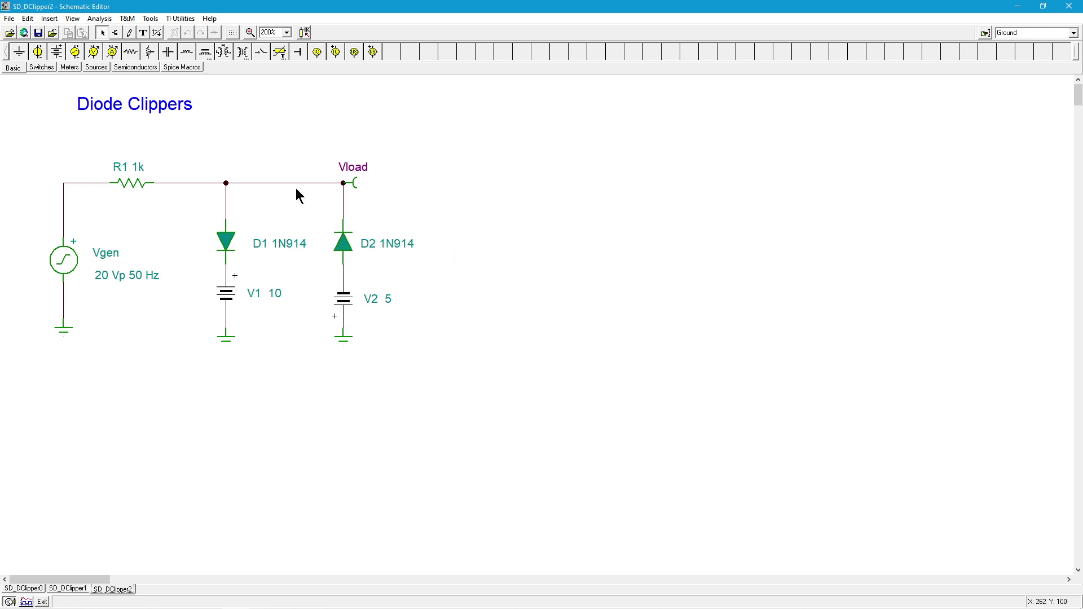
# Run a transient analysis of the biased clipper in SD_DClipper2 from 20 ms to 40 ms and add a legend to its plot
pyautogui.click(99, 18)
pyautogui.click(139, 116)
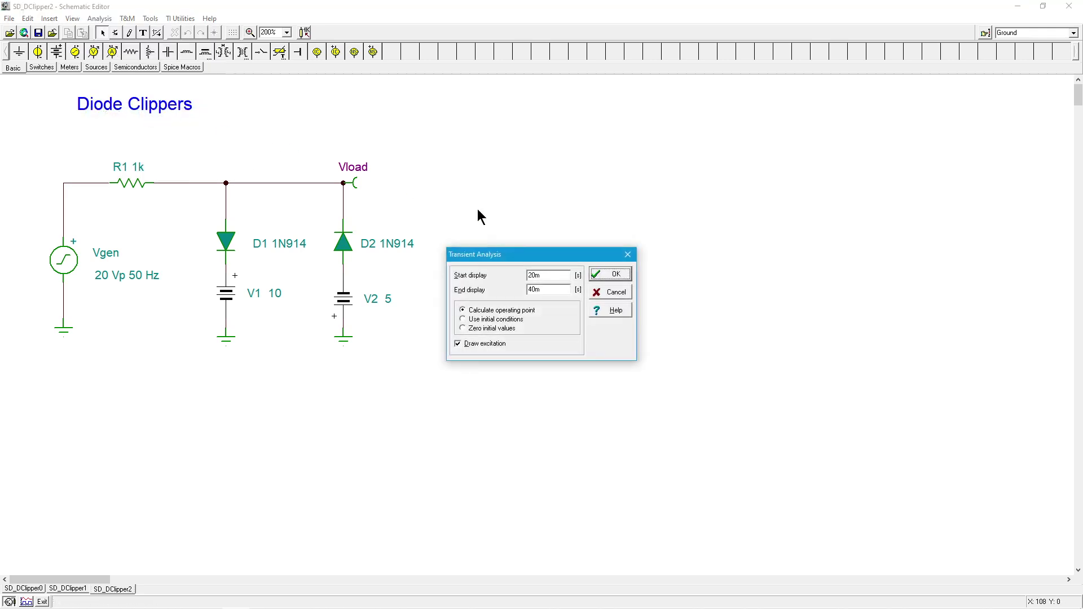
pyautogui.click(611, 273)
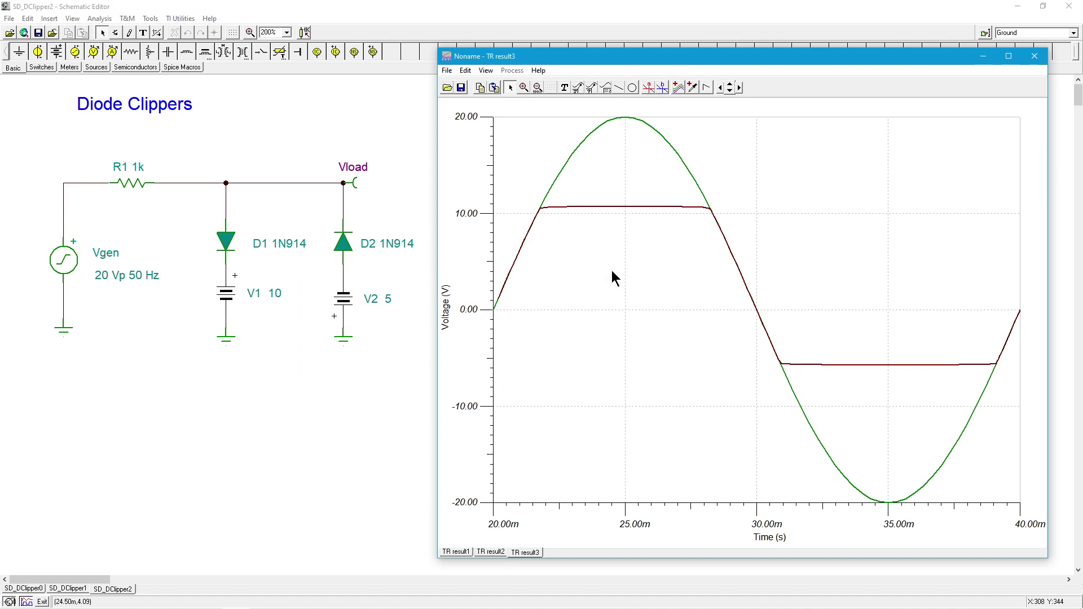
pyautogui.click(606, 87)
pyautogui.click(806, 169)
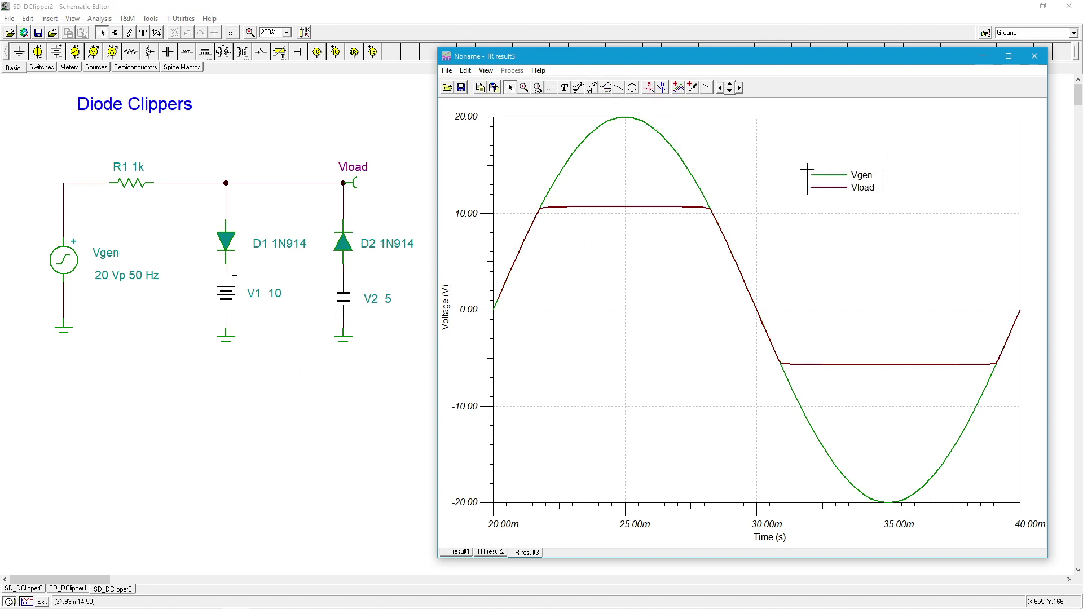
# Measure the biased clipper's positive and negative Vload limits with cursor a near 25 ms and 35 ms, and close the results window
pyautogui.click(648, 89)
pyautogui.click(616, 208)
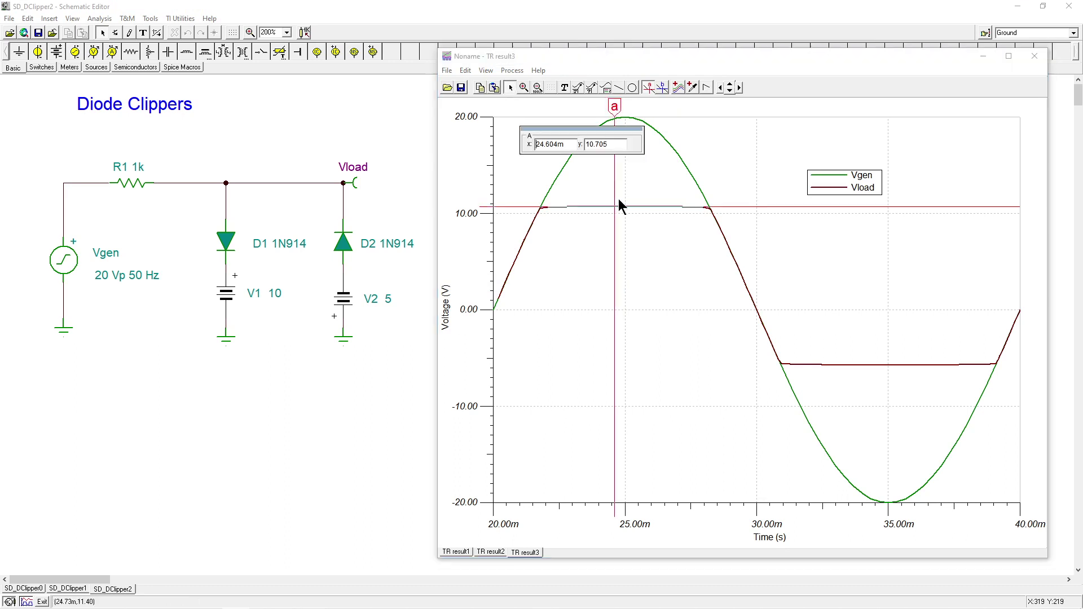
pyautogui.moveTo(614, 106); pyautogui.dragTo(626, 109)
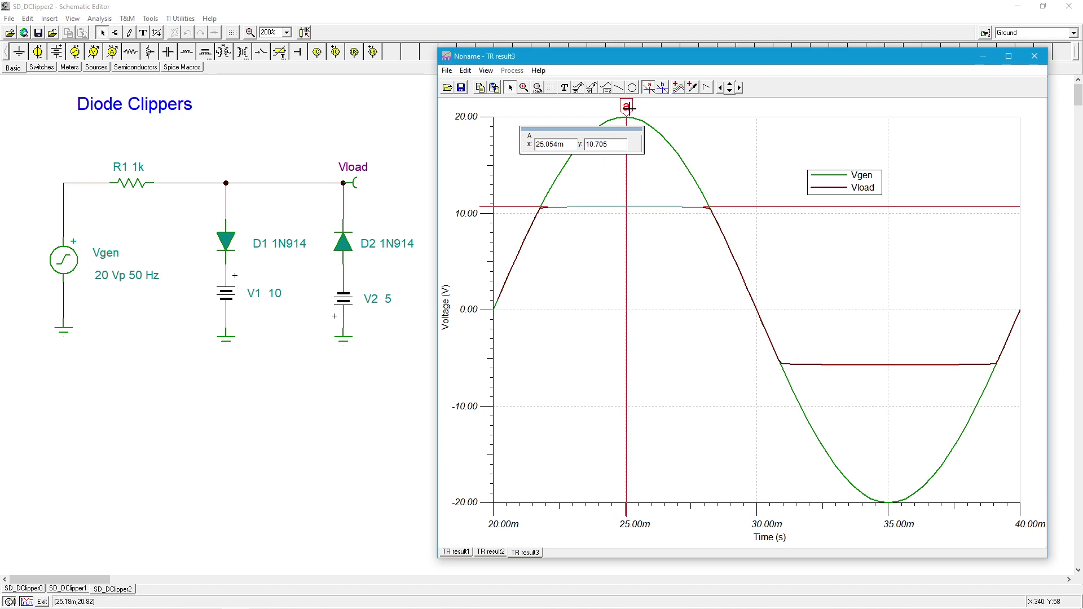
pyautogui.moveTo(627, 124)
pyautogui.mouseDown()
pyautogui.moveTo(799, 231)
pyautogui.moveTo(887, 271)
pyautogui.mouseUp()
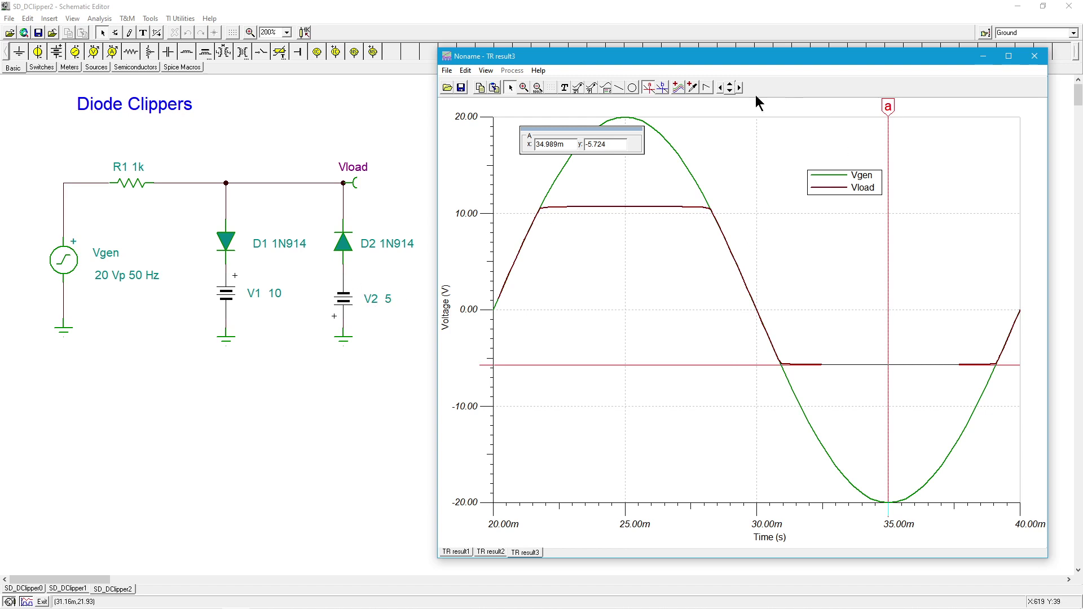
pyautogui.click(649, 89)
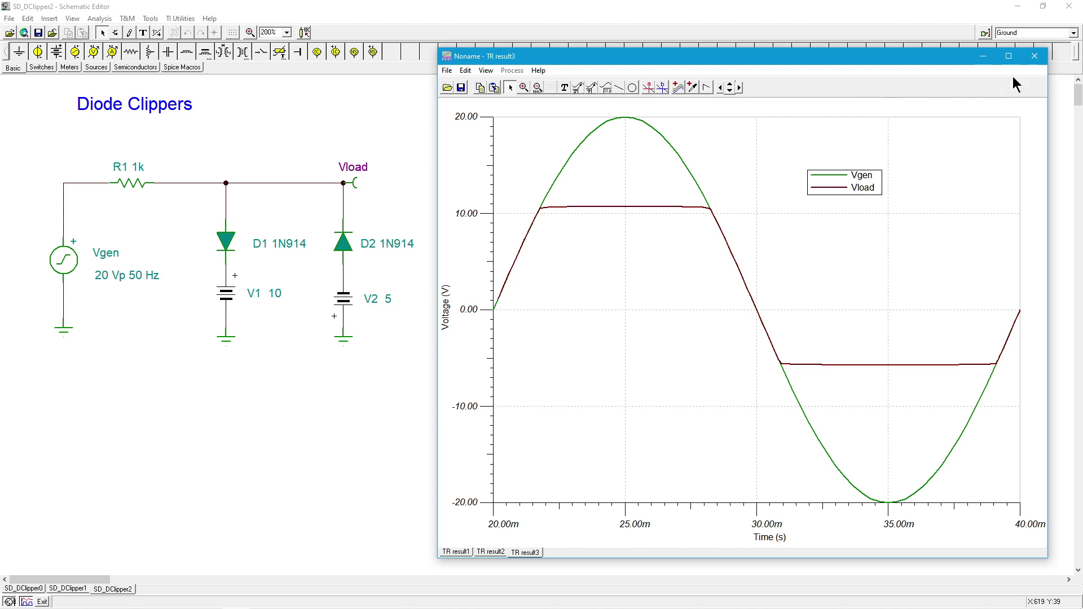
pyautogui.click(1034, 57)
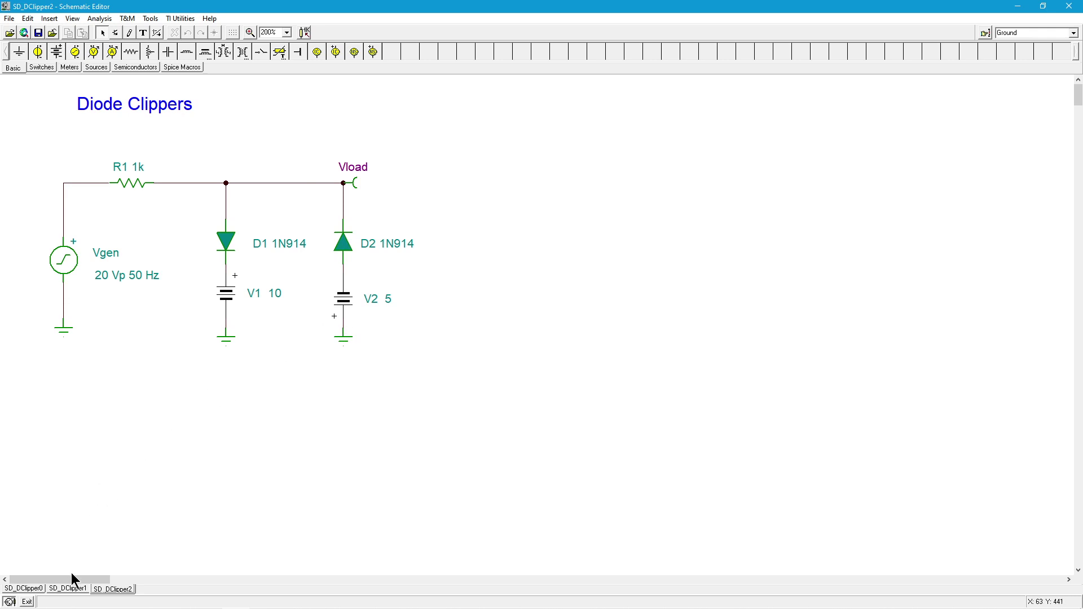
# Review the Zener clipper in SD_DClipper1 against the battery-biased clipper in SD_DClipper2
pyautogui.click(68, 588)
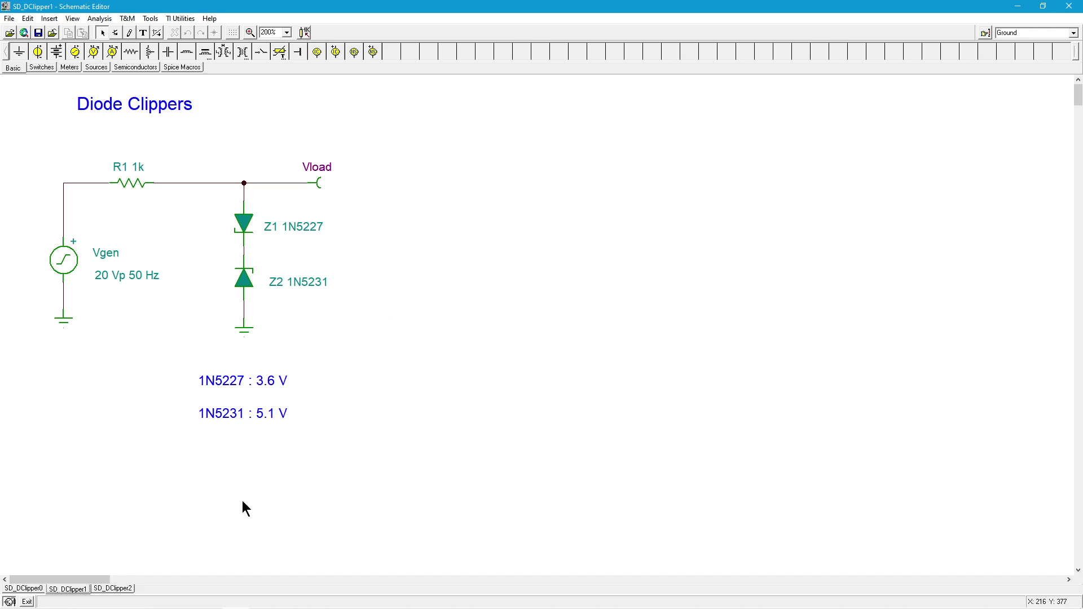
pyautogui.click(126, 589)
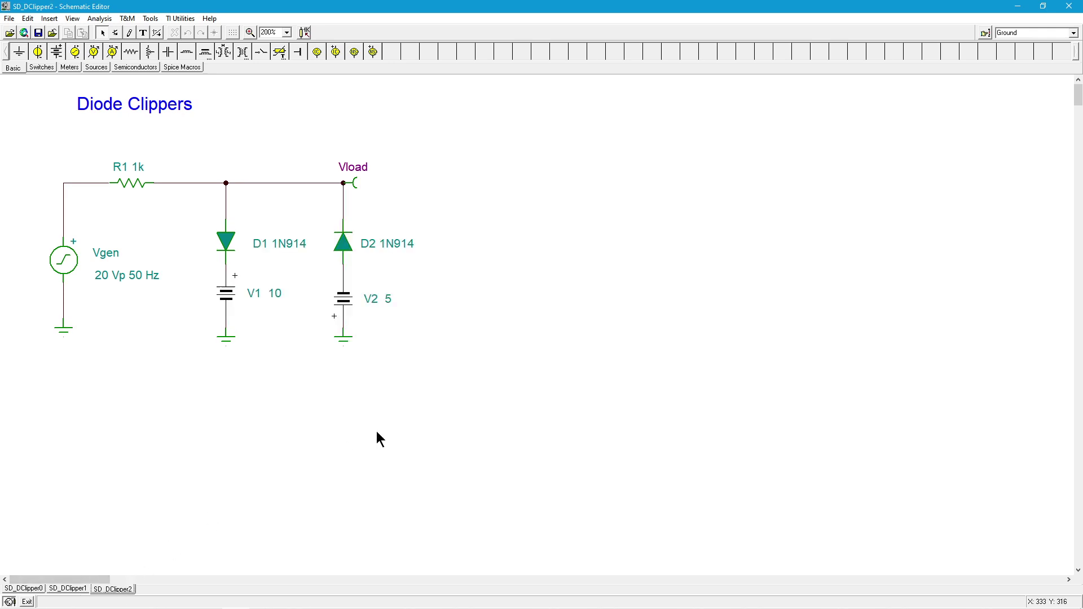